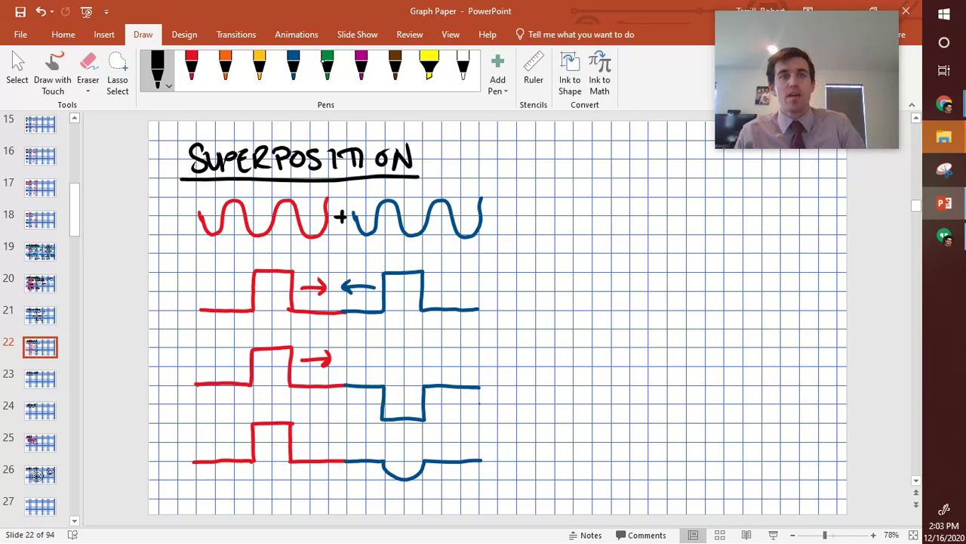
Put black dots on the red wave's crest and a blue wave trough, undoing a stray blue-crest dot
click(287, 202)
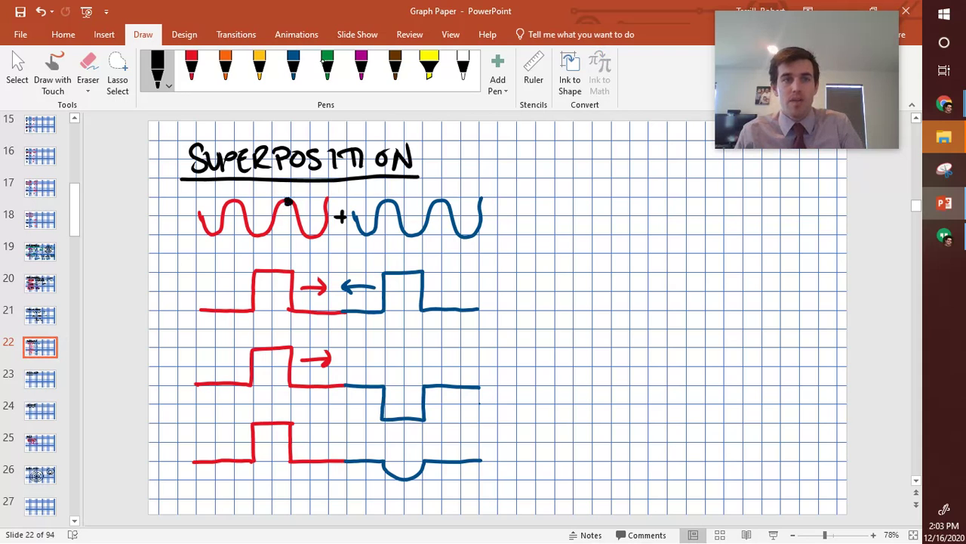
click(388, 201)
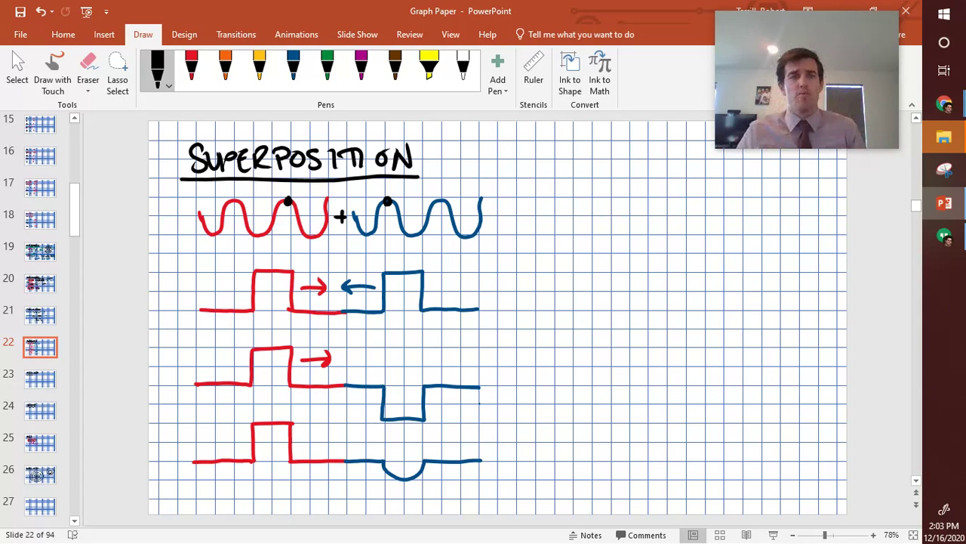
key(ctrl+z)
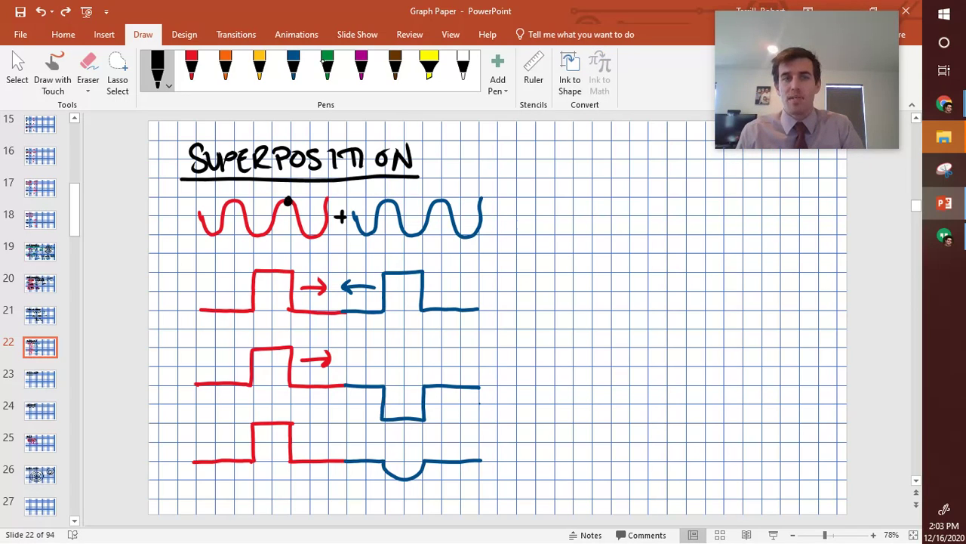
click(413, 232)
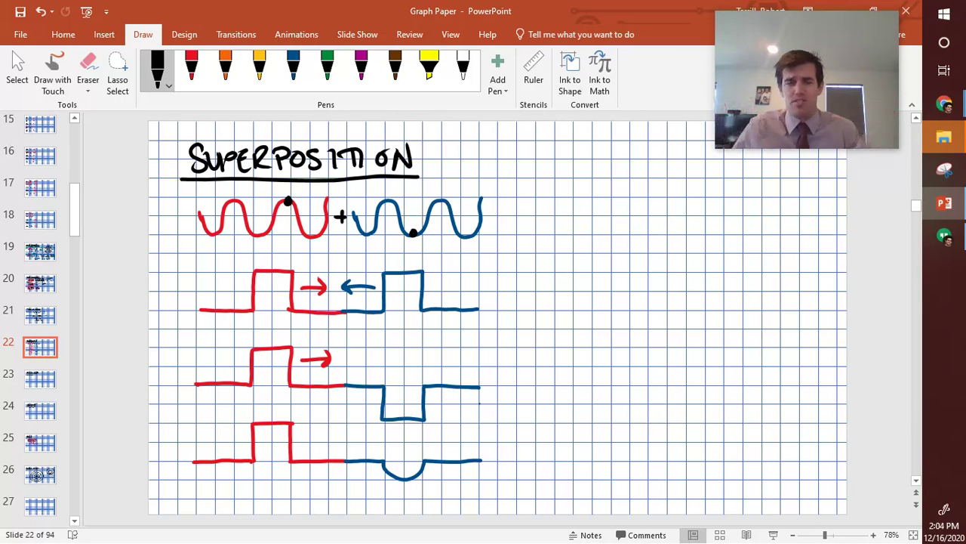
In magenta, dot the tops of the first red and blue pulses and draw their tall sum pulse at right
click(361, 70)
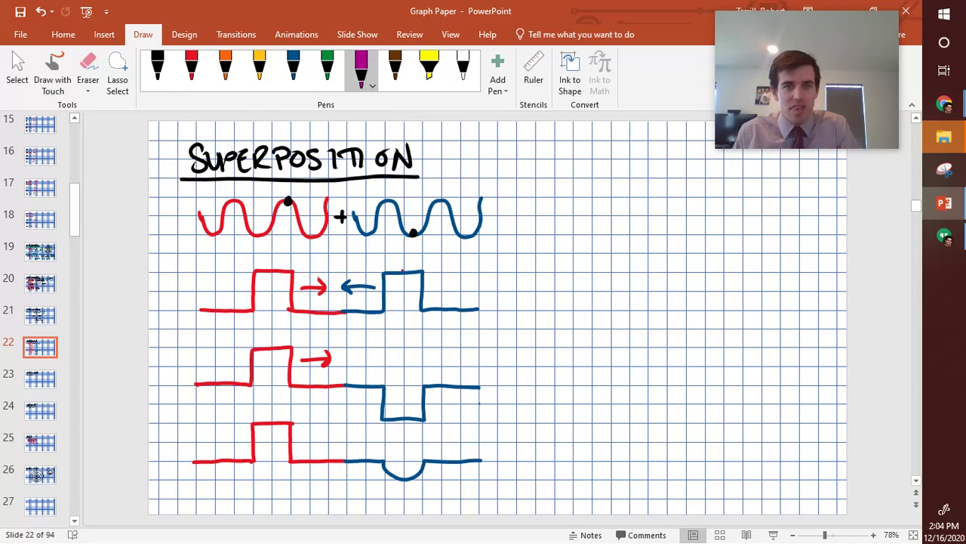
click(383, 274)
click(254, 272)
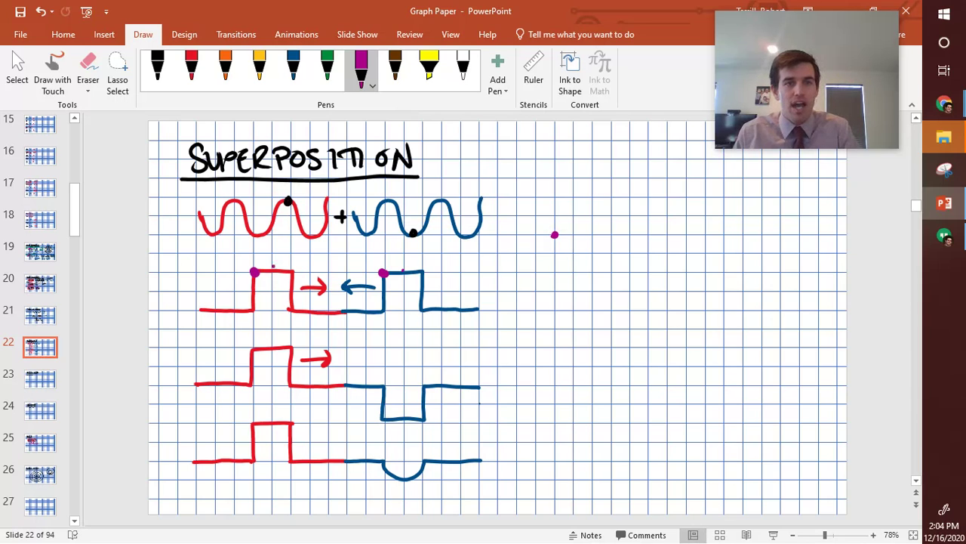
click(274, 267)
click(404, 270)
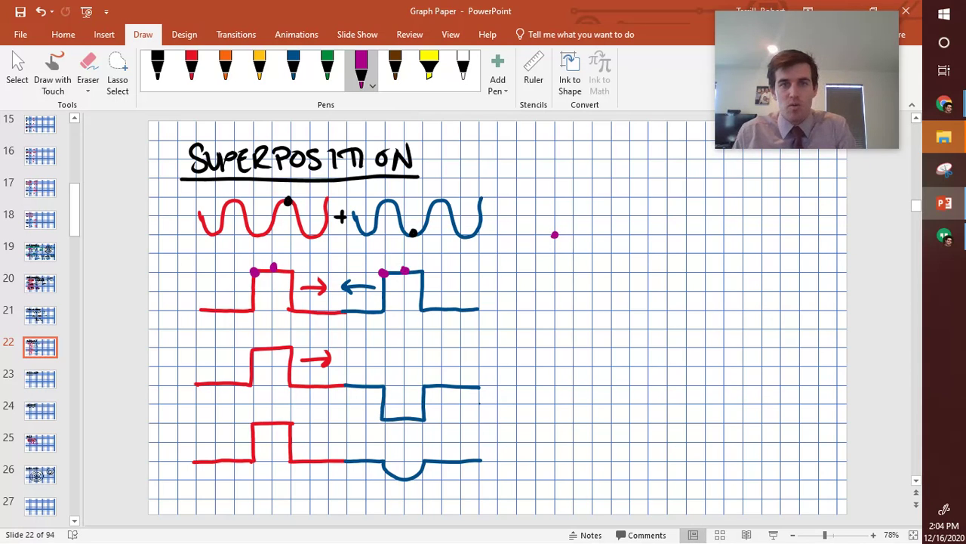
click(574, 235)
click(295, 271)
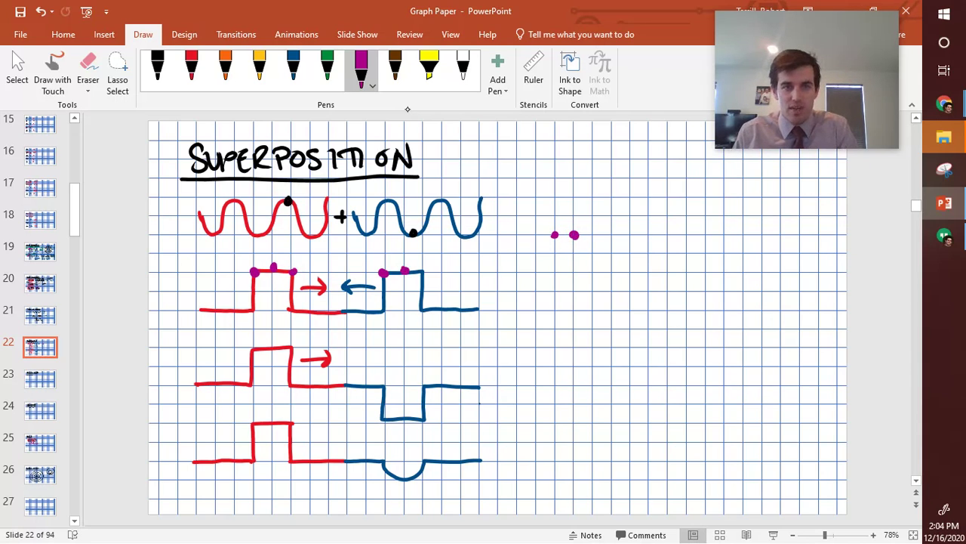
click(423, 270)
click(589, 234)
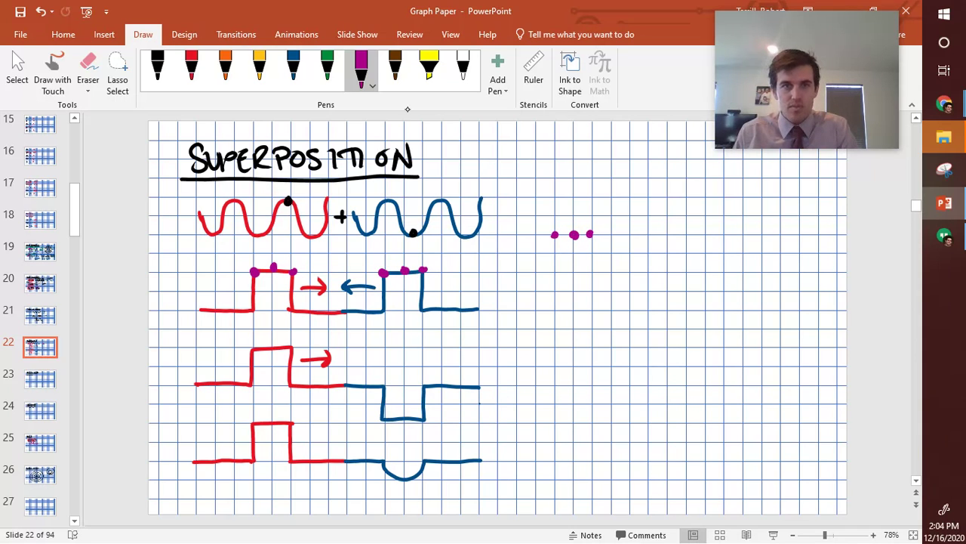
mouse_move(495, 310)
mouse_down()
mouse_move(559, 312)
mouse_move(558, 238)
mouse_move(598, 234)
mouse_move(591, 311)
mouse_move(590, 237)
mouse_move(591, 311)
mouse_move(653, 309)
mouse_up()
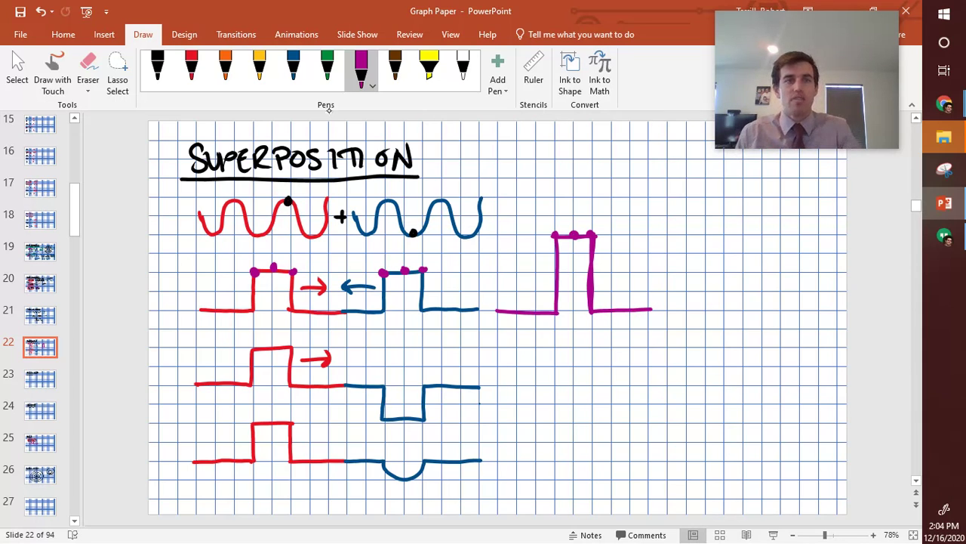
Draw a blue left-pointing arrow beside the middle blue dip
click(293, 68)
mouse_move(372, 408)
mouse_down()
mouse_move(345, 409)
mouse_move(355, 416)
mouse_up()
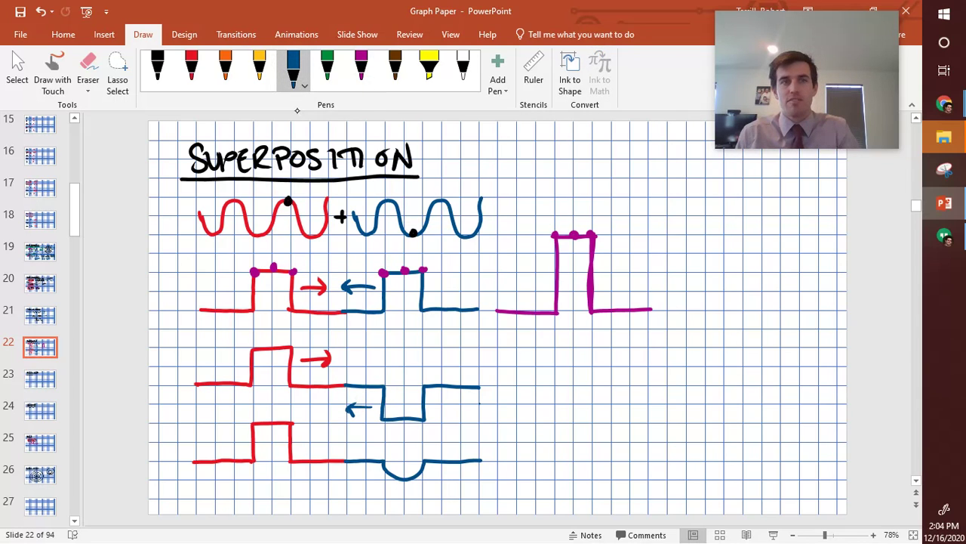
click(327, 68)
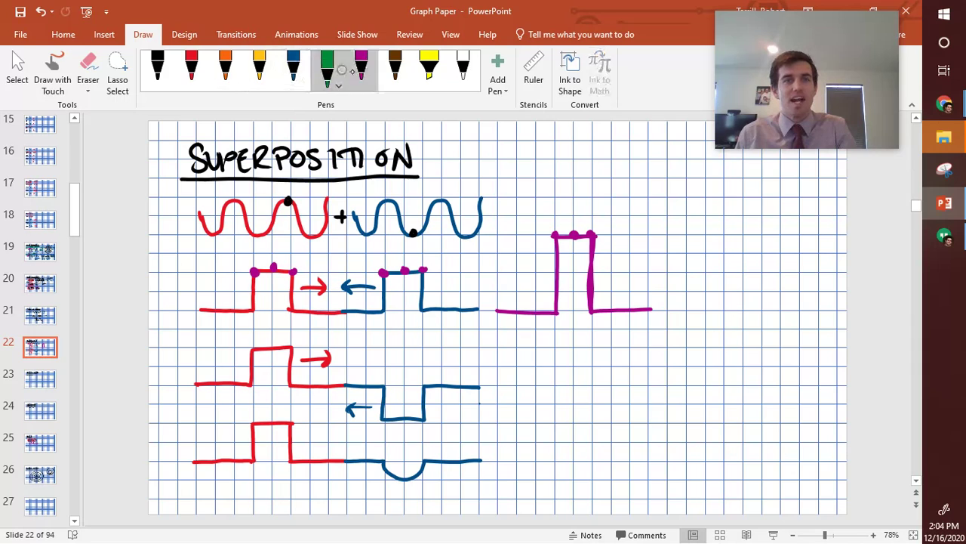
click(361, 68)
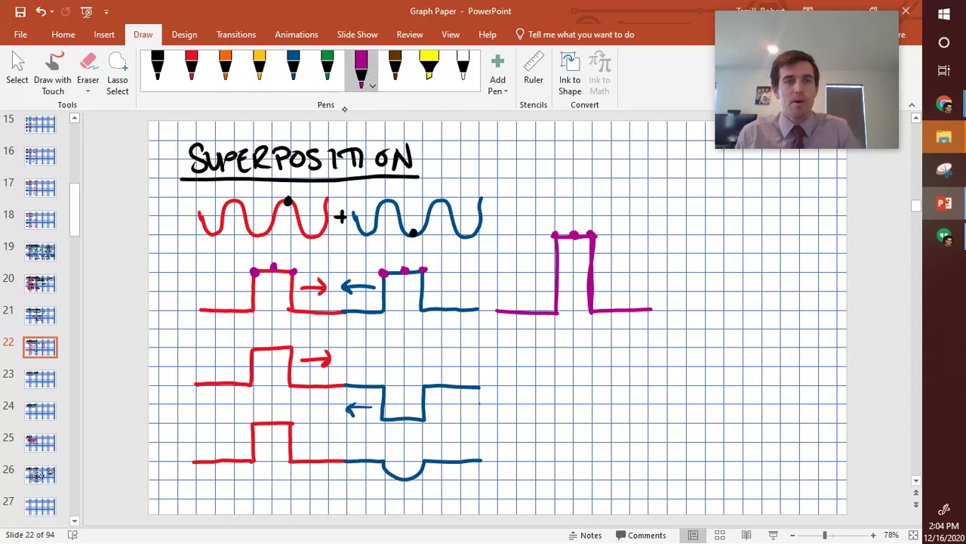
Dot the middle red pulse and blue dip in magenta and draw their flat sum line at right
click(254, 348)
drag(376, 417, 382, 415)
drag(494, 386, 554, 383)
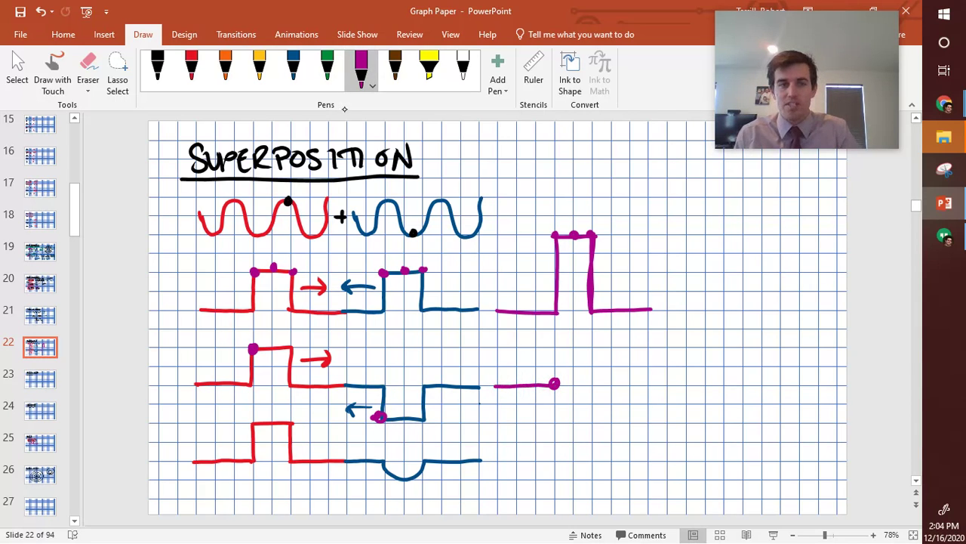
drag(270, 349, 272, 352)
drag(401, 421, 403, 422)
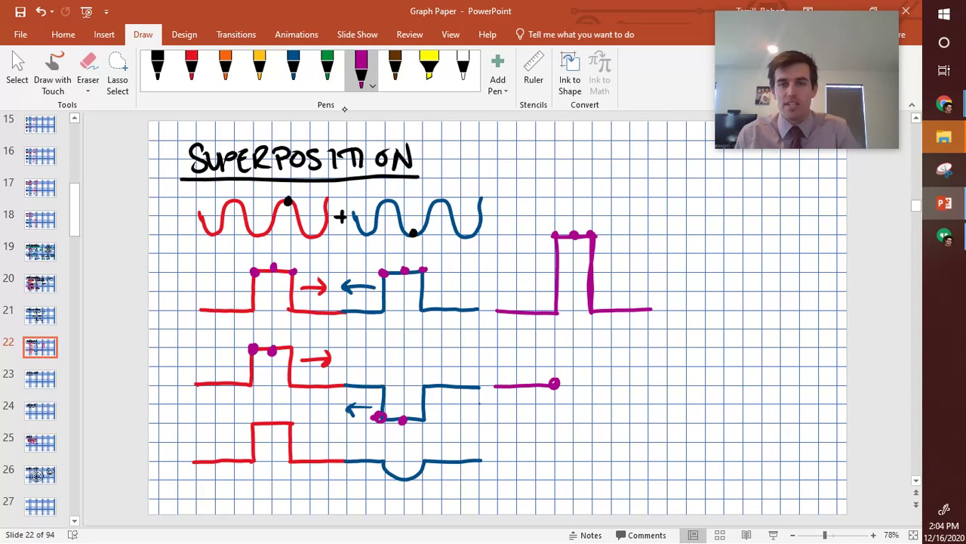
drag(576, 383, 578, 385)
drag(290, 346, 291, 349)
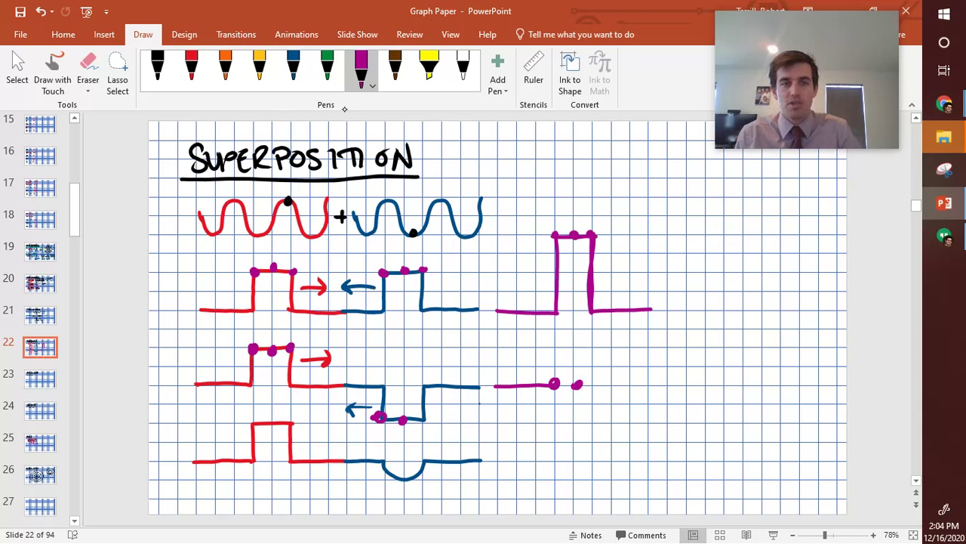
drag(424, 421, 424, 422)
drag(593, 380, 648, 389)
drag(560, 382, 590, 383)
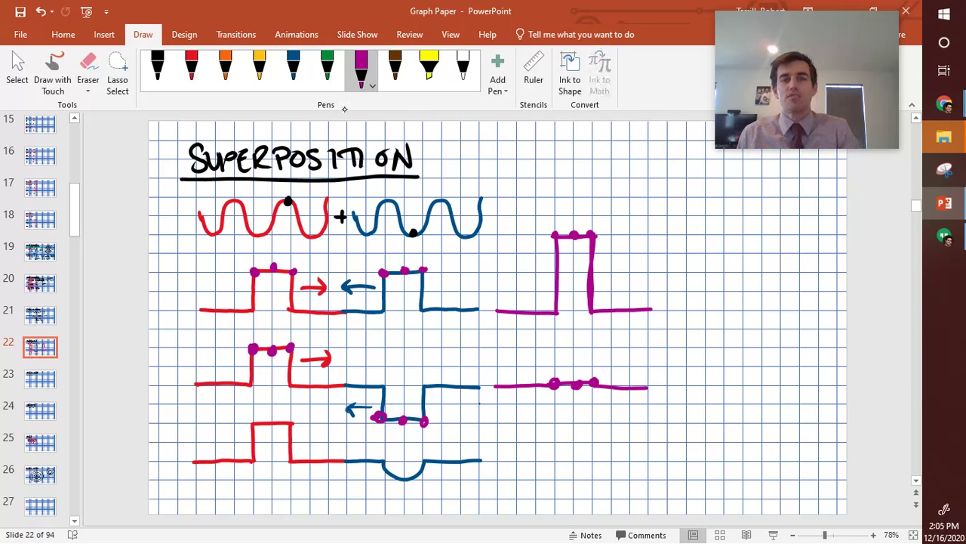
Handwrite 'constructive' under the tall magenta pulse
mouse_move(525, 323)
mouse_down()
mouse_move(547, 332)
mouse_move(563, 319)
mouse_move(589, 332)
mouse_up()
drag(599, 317, 611, 333)
drag(614, 323, 634, 331)
click(610, 318)
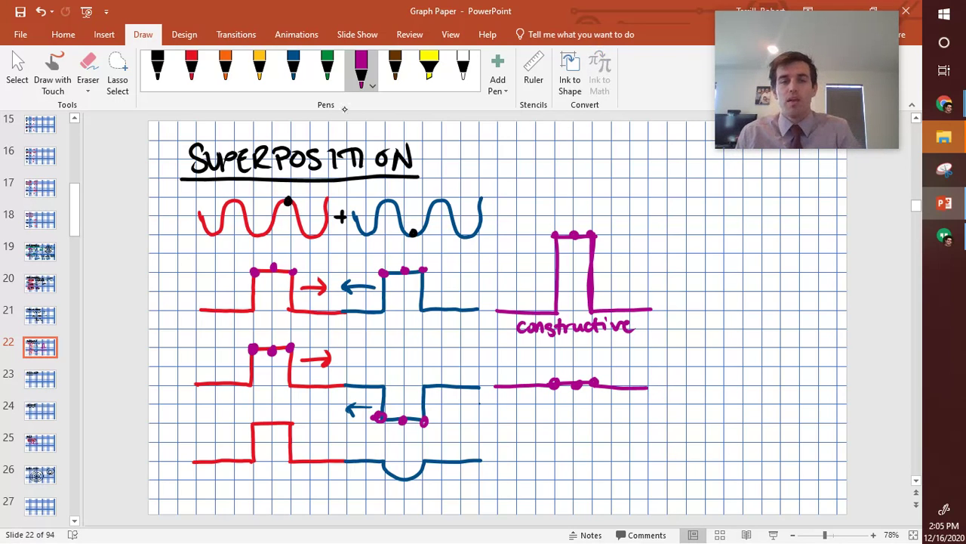
Write 'destructive' under the flat magenta line and draw a black down arrow above the tall pulse
mouse_move(531, 391)
mouse_down()
mouse_move(546, 410)
mouse_move(643, 405)
mouse_up()
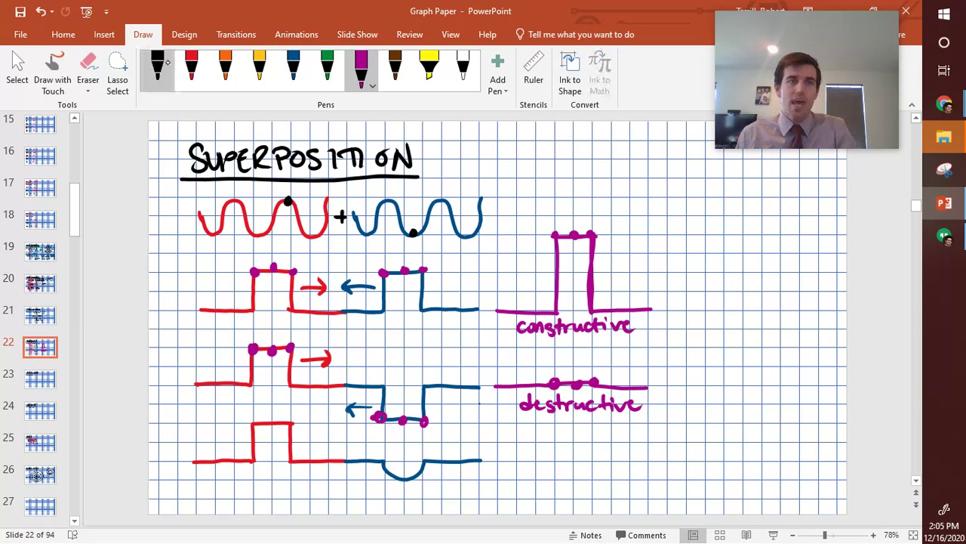
click(157, 68)
drag(566, 174, 566, 212)
drag(560, 198, 572, 198)
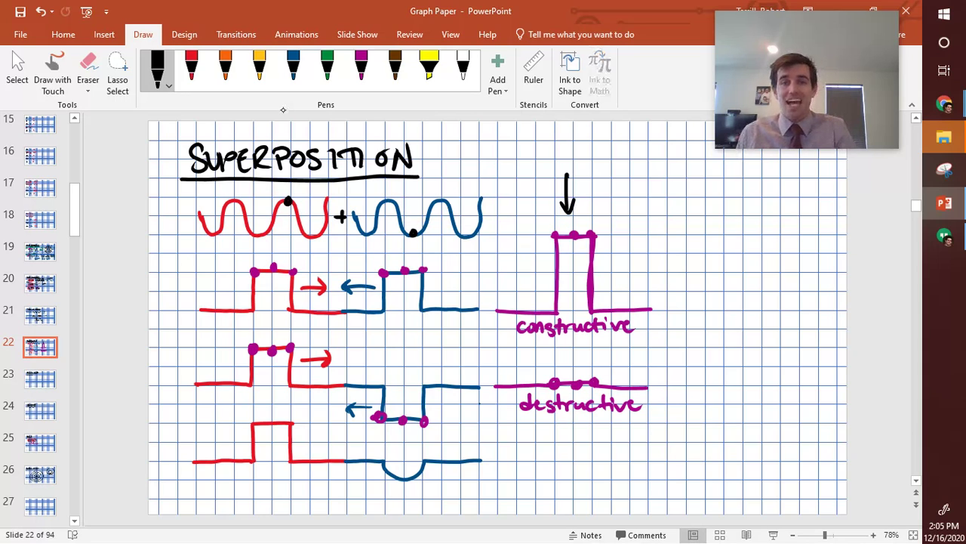
Draw black outward arrows on both sides of the constructive pulse
drag(549, 260, 510, 261)
drag(527, 253, 527, 267)
drag(611, 251, 638, 255)
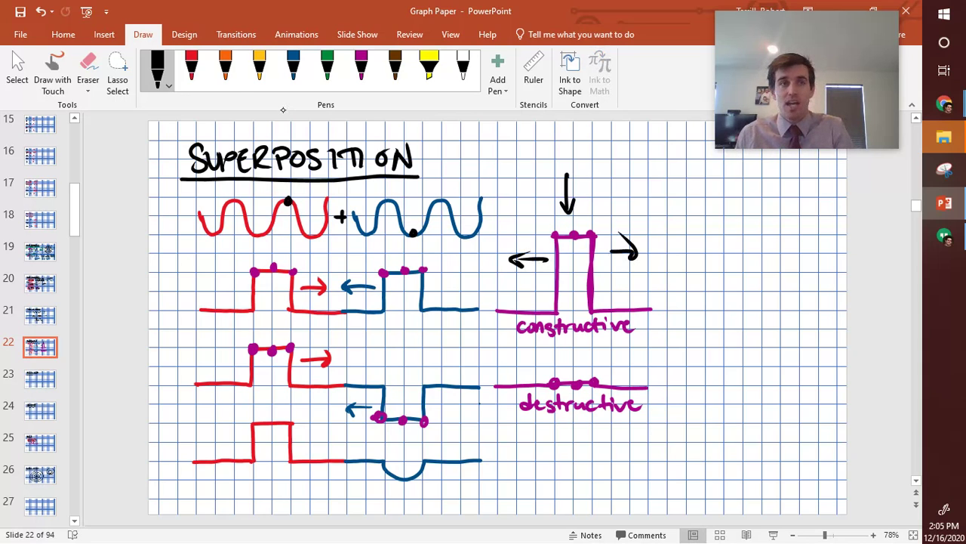
Draw a red pulse with a right arrow and a blue pulse with a left arrow on the right of the grid
click(191, 68)
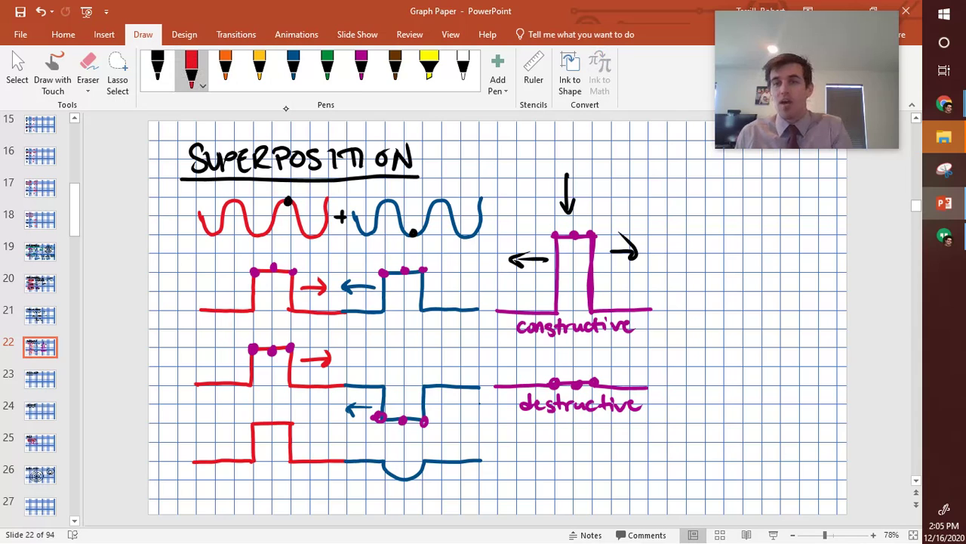
mouse_move(775, 308)
mouse_down()
mouse_move(803, 307)
mouse_move(800, 266)
mouse_move(837, 264)
mouse_move(841, 295)
mouse_move(871, 301)
mouse_move(894, 285)
mouse_up()
drag(874, 265, 862, 302)
click(293, 68)
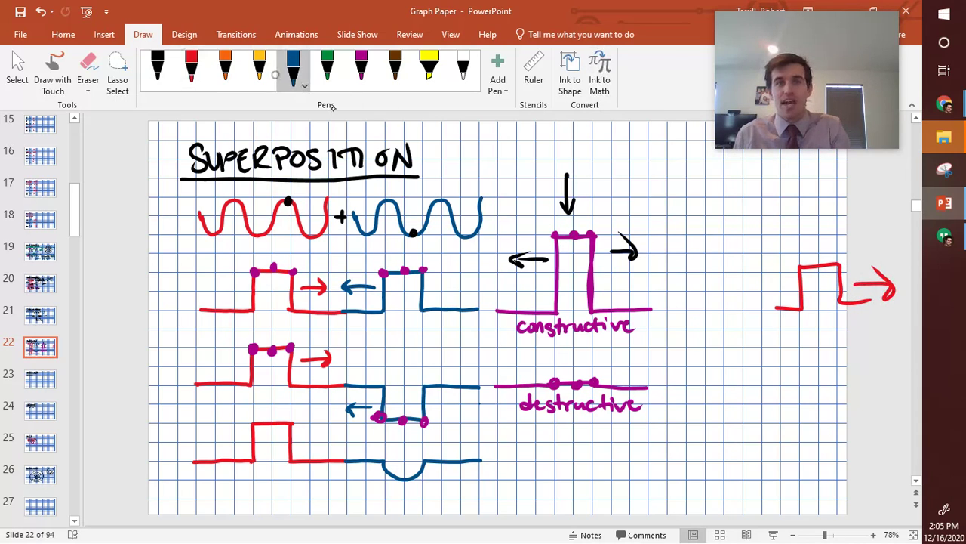
mouse_move(684, 309)
mouse_down()
mouse_move(711, 301)
mouse_move(708, 272)
mouse_move(749, 297)
mouse_move(748, 312)
mouse_move(773, 308)
mouse_up()
drag(695, 277, 663, 278)
mouse_move(674, 266)
mouse_down()
mouse_move(663, 277)
mouse_move(677, 289)
mouse_up()
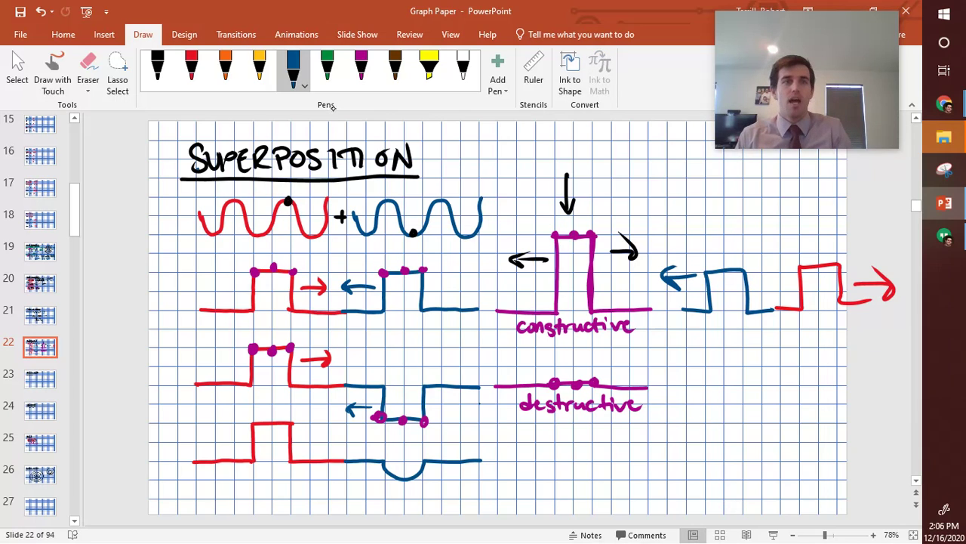
Draw a red pulse with a right arrow and an inverted blue pulse with a left arrow beside the destructive line
click(191, 68)
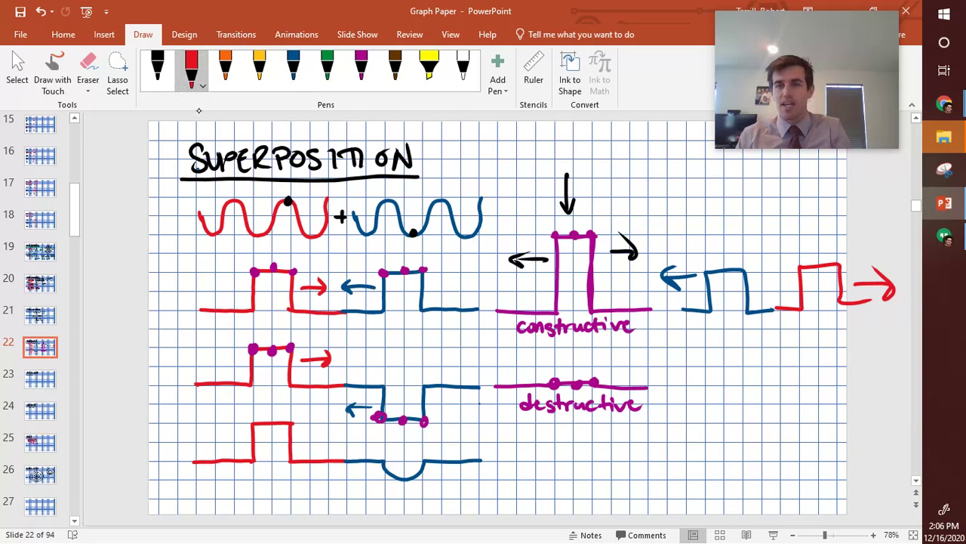
mouse_move(780, 385)
mouse_down()
mouse_move(803, 351)
mouse_move(836, 347)
mouse_move(844, 385)
mouse_move(871, 385)
mouse_up()
mouse_move(865, 364)
mouse_down()
mouse_move(891, 364)
mouse_move(875, 379)
mouse_up()
click(293, 68)
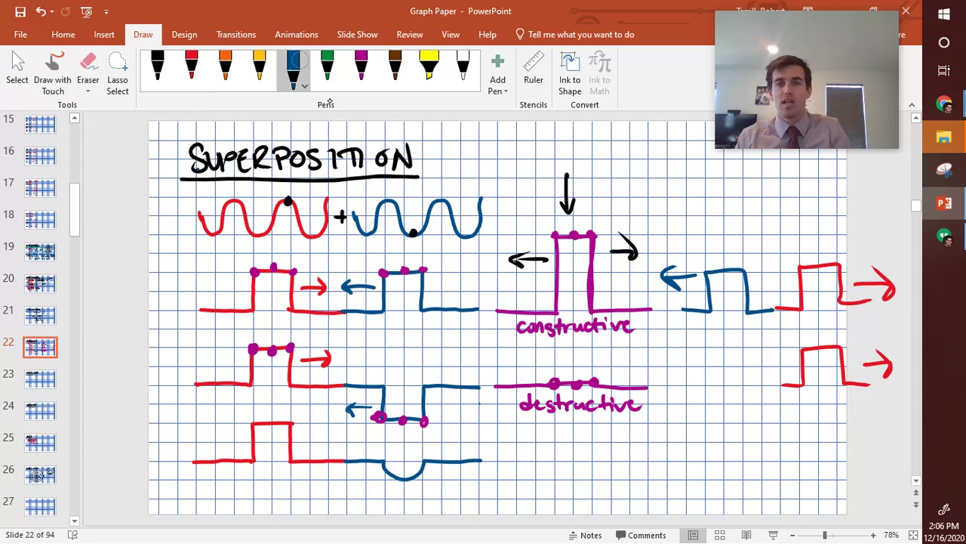
mouse_move(663, 385)
mouse_down()
mouse_move(704, 385)
mouse_move(708, 419)
mouse_move(745, 418)
mouse_move(745, 388)
mouse_move(776, 381)
mouse_up()
mouse_move(687, 400)
mouse_down()
mouse_move(667, 406)
mouse_move(676, 415)
mouse_up()
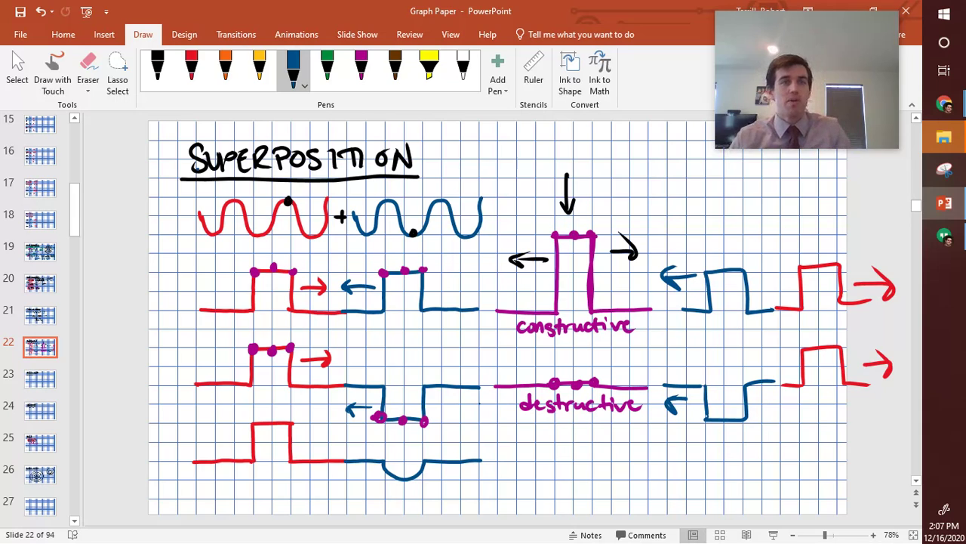
Add a blue trough and a dotted inverted trough to the bottom red pulse, then a magenta resultant under 'destructive'
click(184, 309)
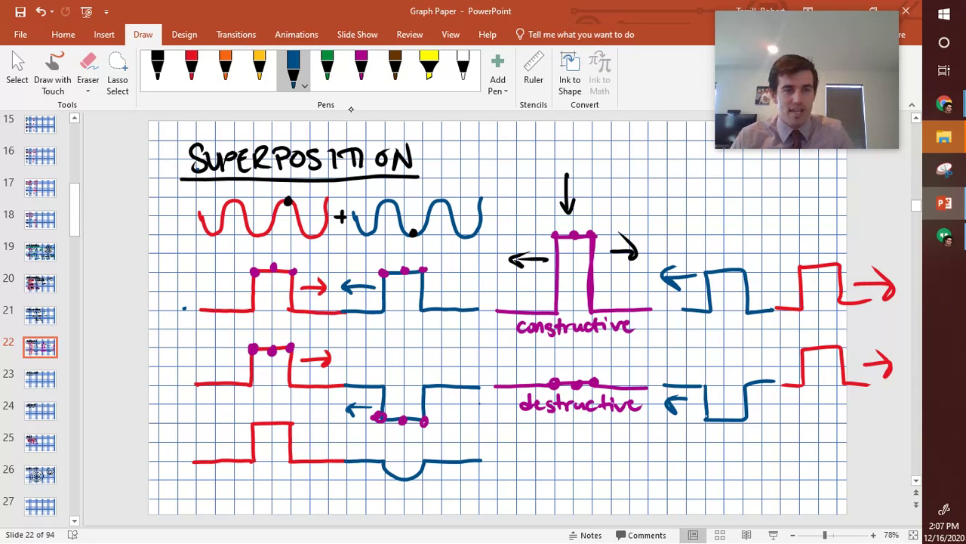
mouse_move(253, 460)
mouse_down()
mouse_move(262, 477)
mouse_move(281, 480)
mouse_move(292, 462)
mouse_up()
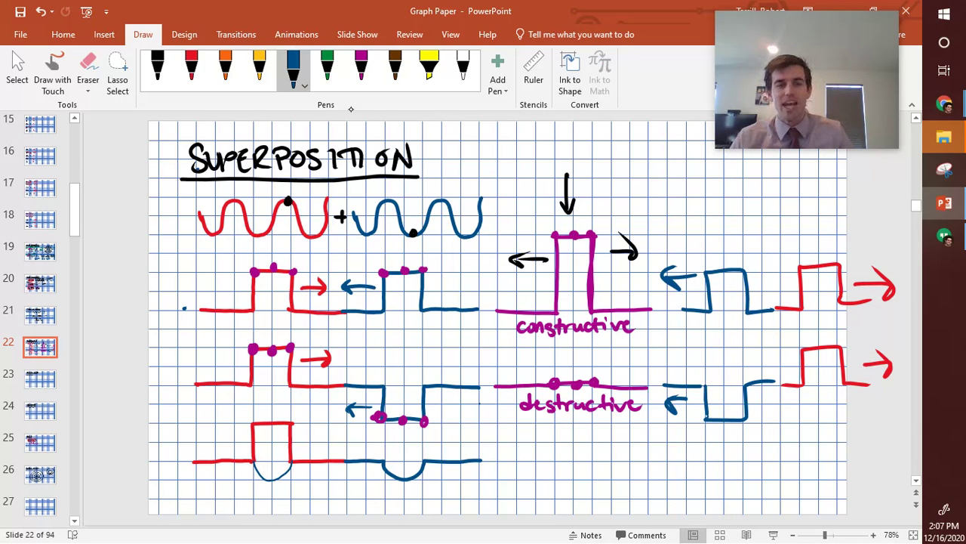
mouse_move(254, 427)
mouse_down()
mouse_move(269, 440)
mouse_move(293, 423)
mouse_up()
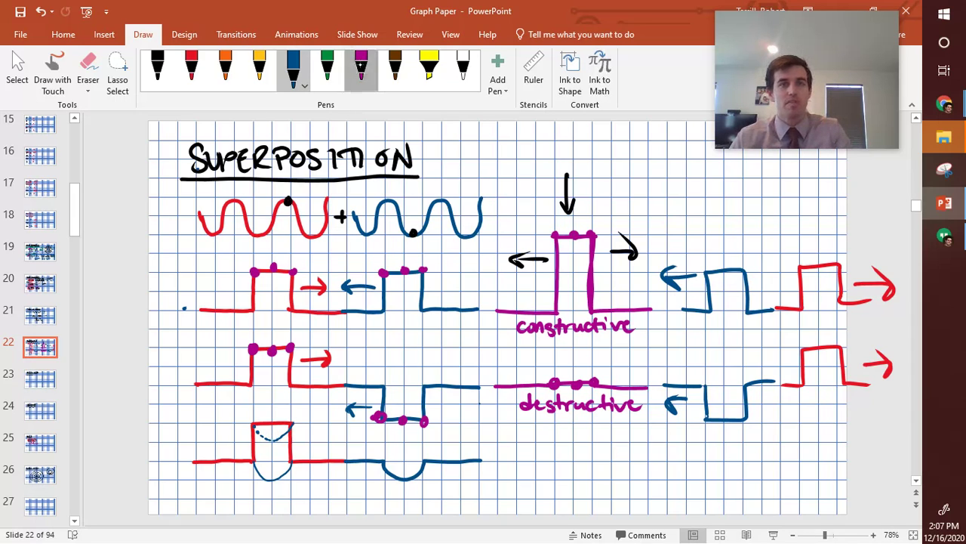
click(361, 69)
mouse_move(505, 463)
mouse_down()
mouse_move(552, 459)
mouse_move(559, 420)
mouse_move(579, 438)
mouse_move(594, 424)
mouse_move(593, 451)
mouse_move(611, 463)
mouse_move(648, 462)
mouse_up()
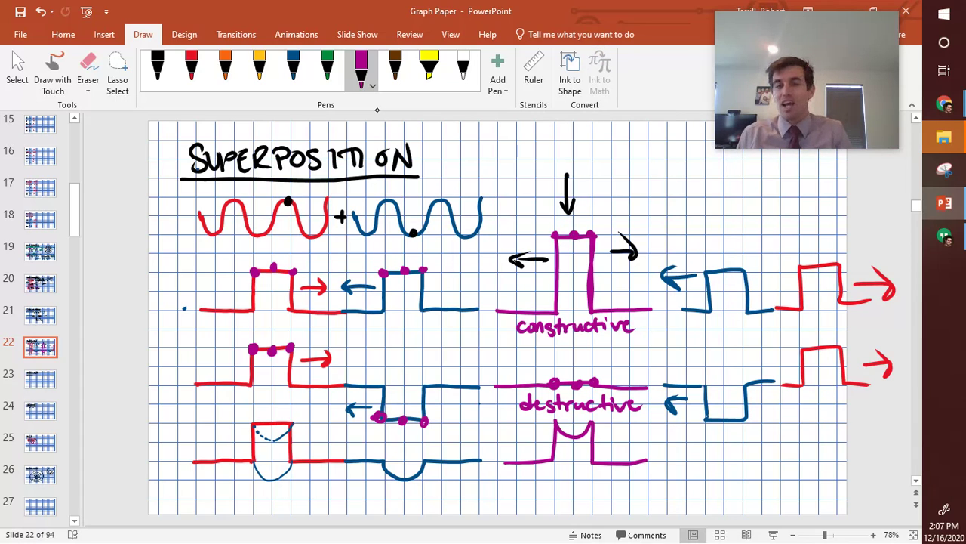
Shade part of the bottom-left blue trough and start a second magenta resultant line curving downward
drag(665, 460, 685, 461)
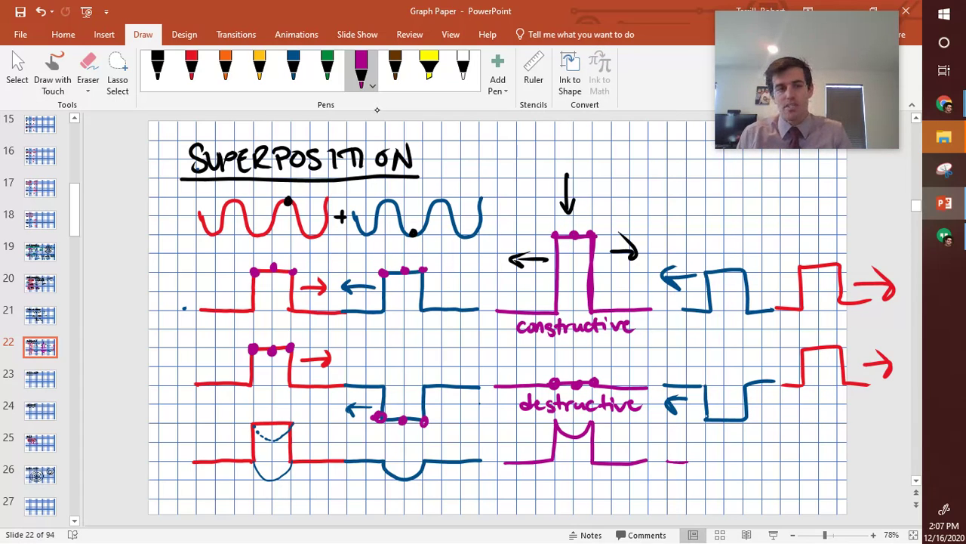
click(293, 68)
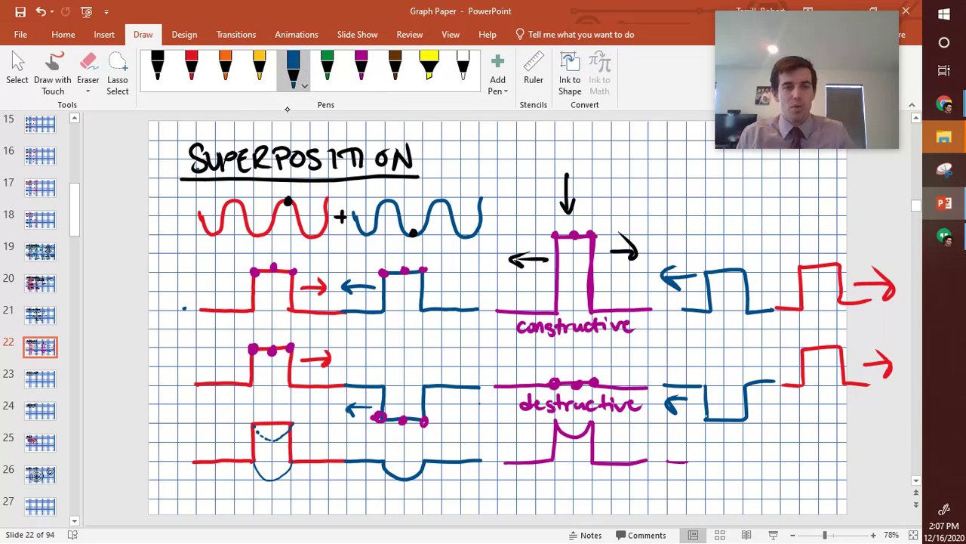
mouse_move(270, 463)
mouse_down()
mouse_move(237, 471)
mouse_move(267, 474)
mouse_move(241, 473)
mouse_move(264, 466)
mouse_up()
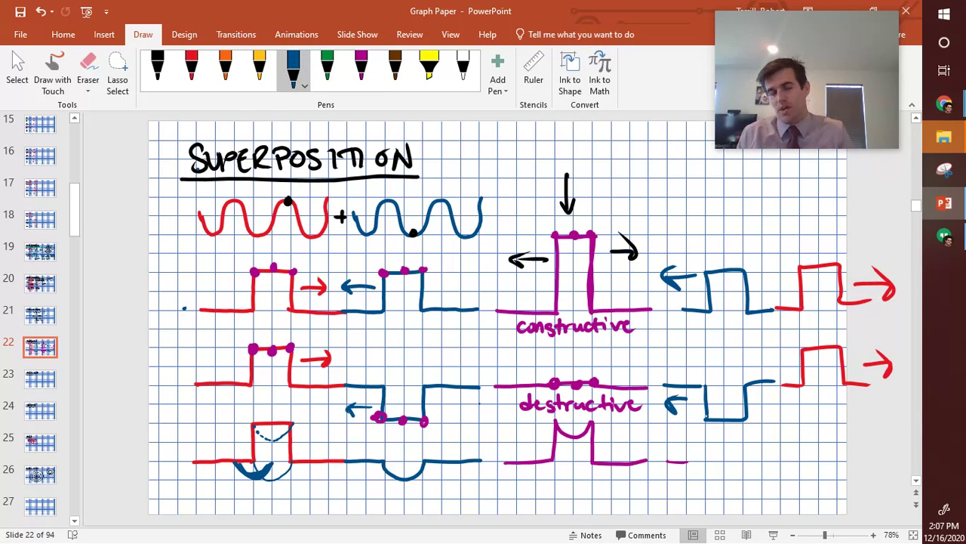
click(361, 69)
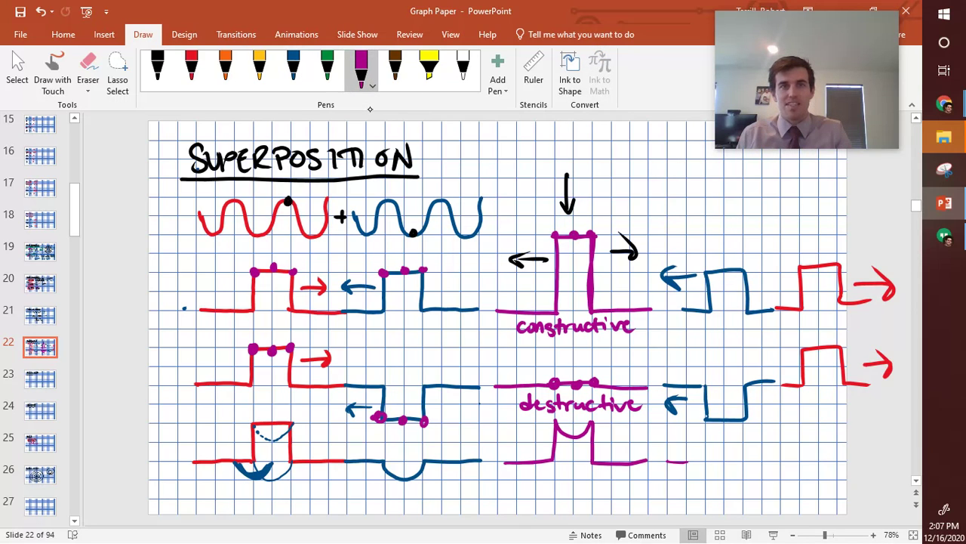
drag(686, 462, 705, 480)
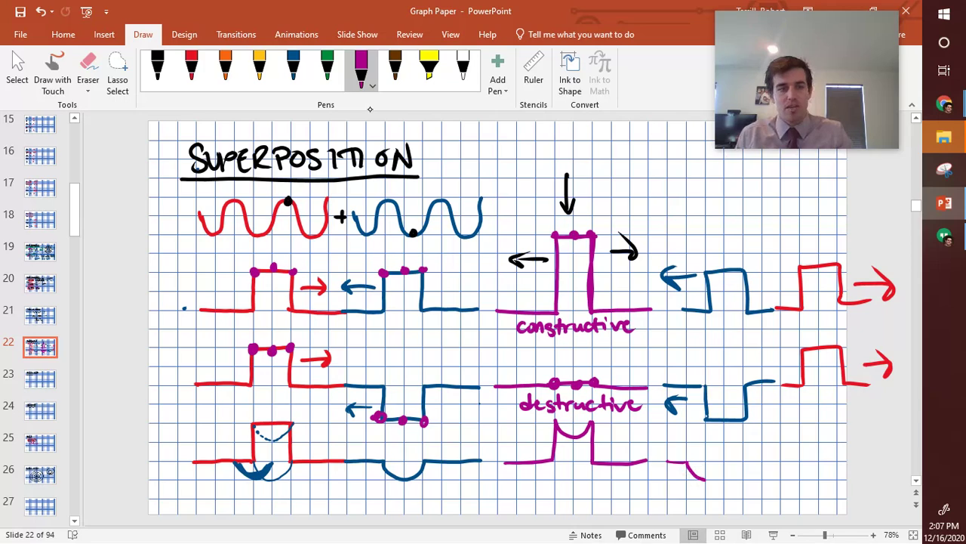
Add magenta marks over the bottom-left trough and red pulse, then close the right resultant with a small down arrow
mouse_move(236, 466)
mouse_down()
mouse_move(254, 483)
mouse_move(268, 471)
mouse_move(261, 464)
mouse_up()
drag(264, 427, 271, 437)
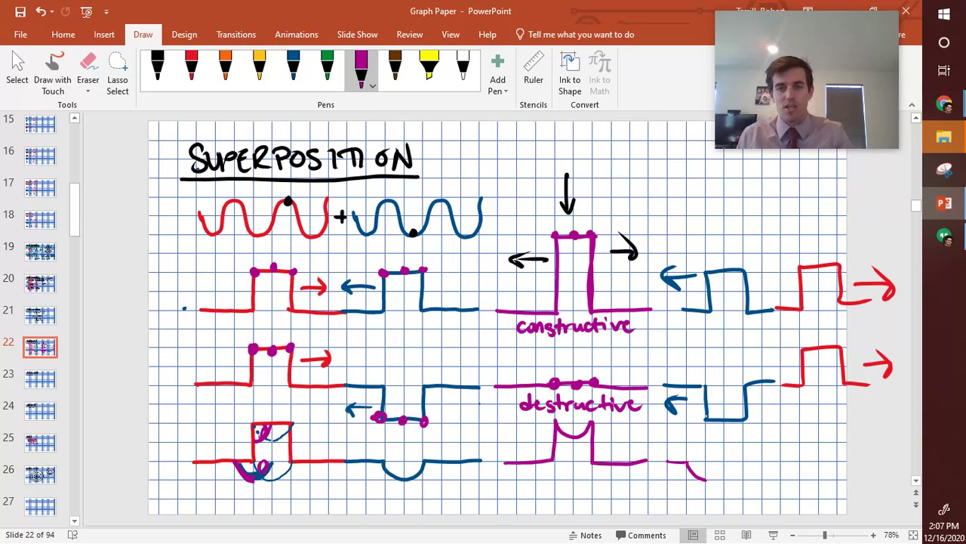
mouse_move(704, 480)
mouse_down()
mouse_move(707, 441)
mouse_move(724, 421)
mouse_up()
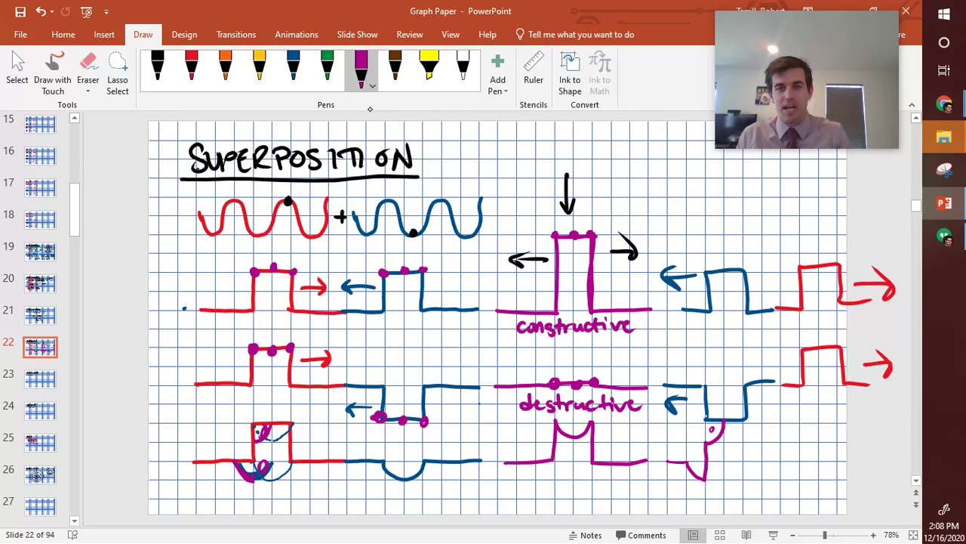
drag(693, 447, 694, 460)
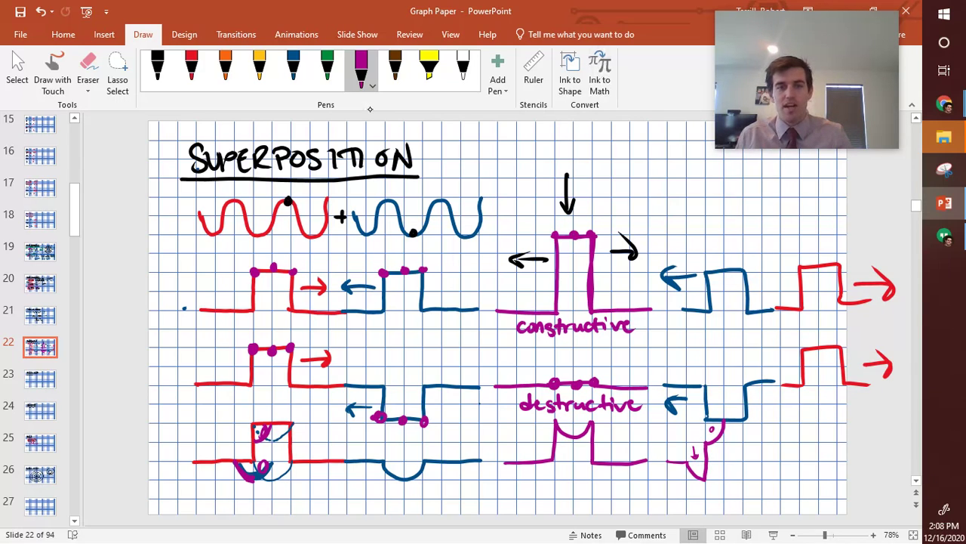